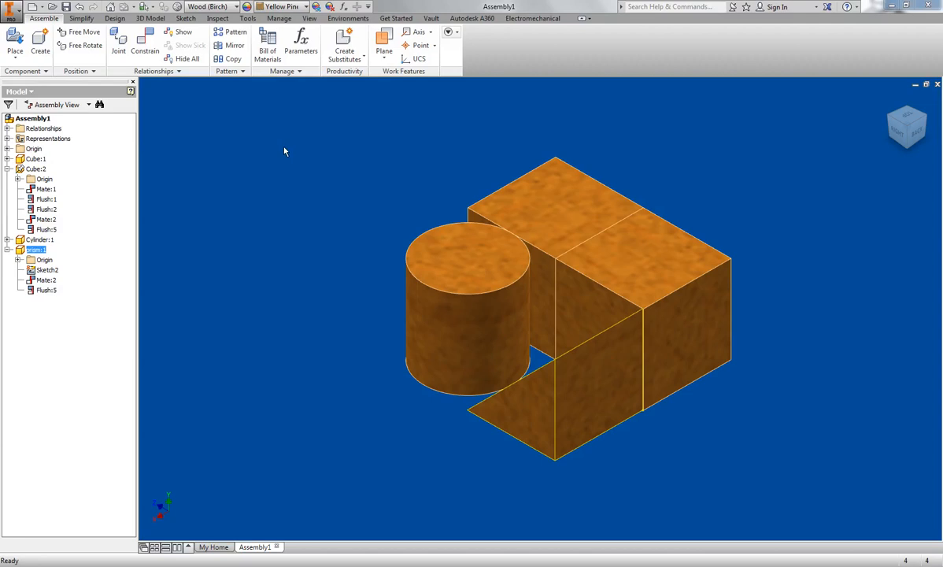
Step: Place one halfCylinder.ipt component in the assembly, in the empty space beside the existing blocks
{"action": "left_click", "coordinate": [14, 43]}
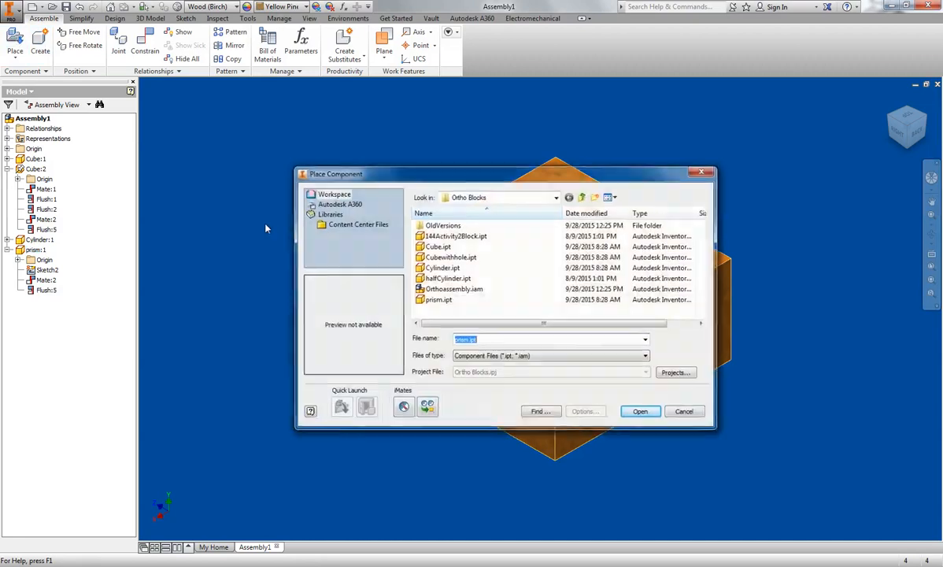
{"action": "left_click", "coordinate": [446, 278]}
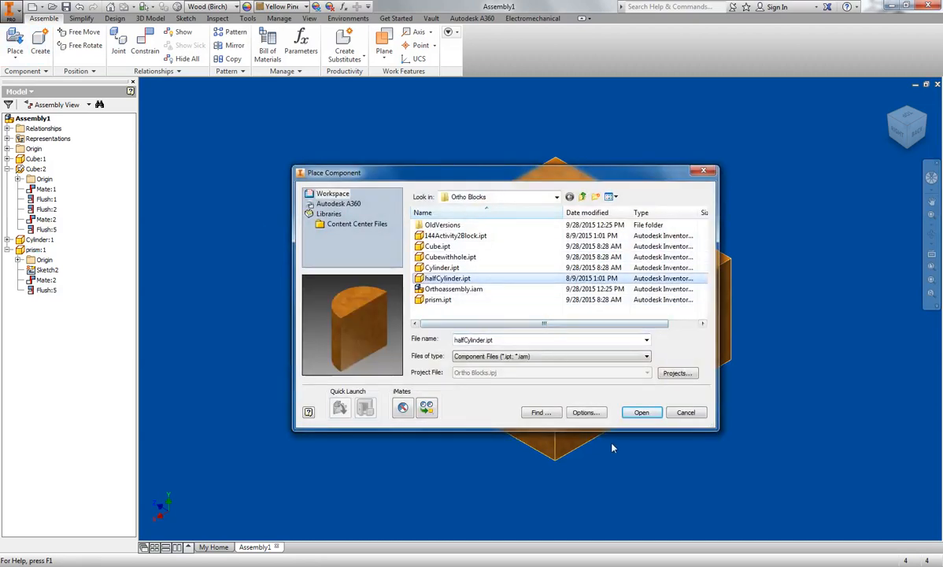
{"action": "left_click", "coordinate": [641, 413]}
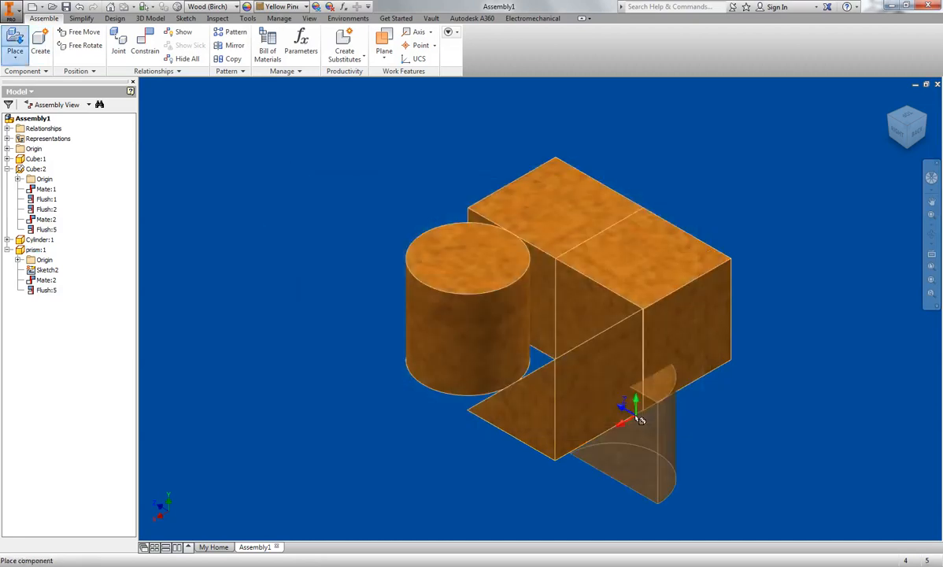
{"action": "left_click", "coordinate": [289, 203]}
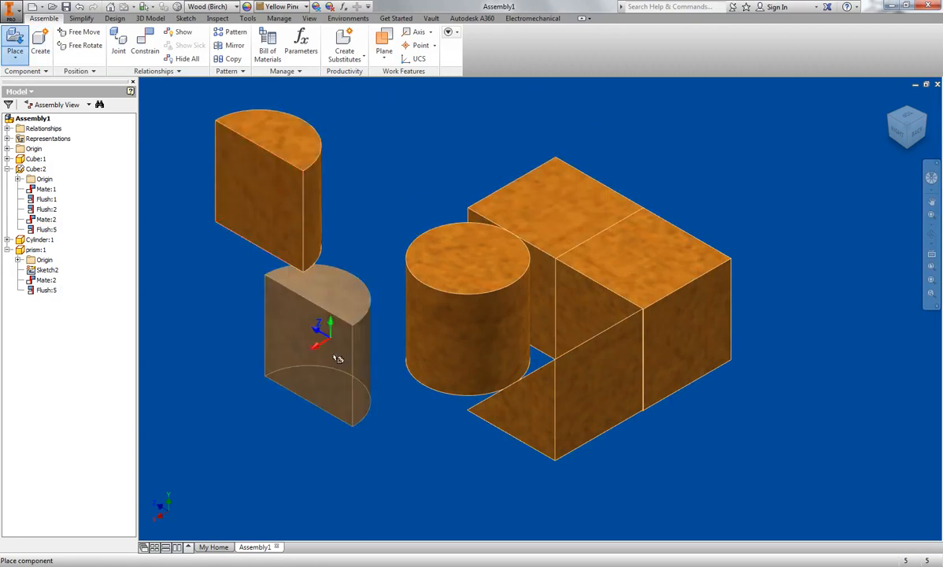
{"action": "key", "text": "Escape"}
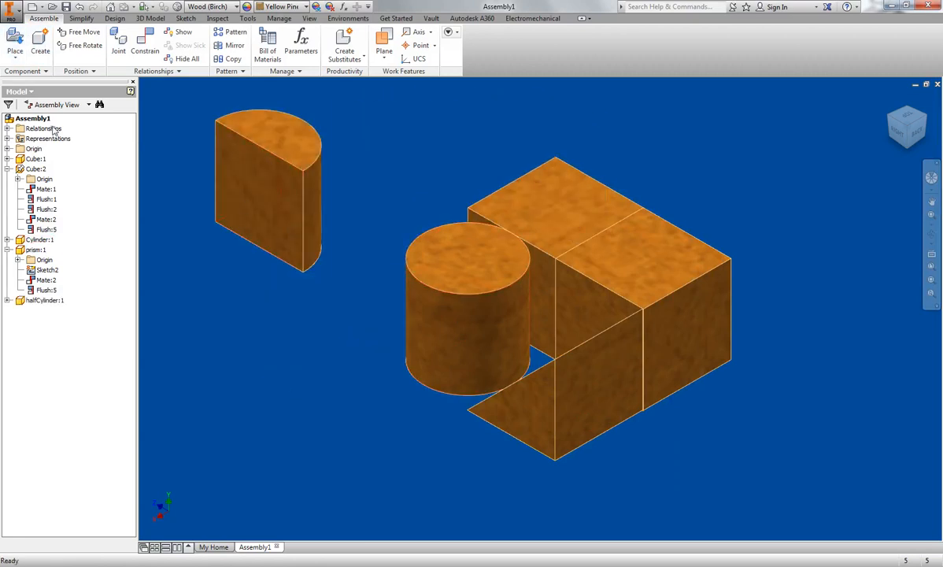
Step: Mate the half cylinder's bottom face to the top face of Cube:2 with 0.000 in offset
{"action": "left_click", "coordinate": [144, 44]}
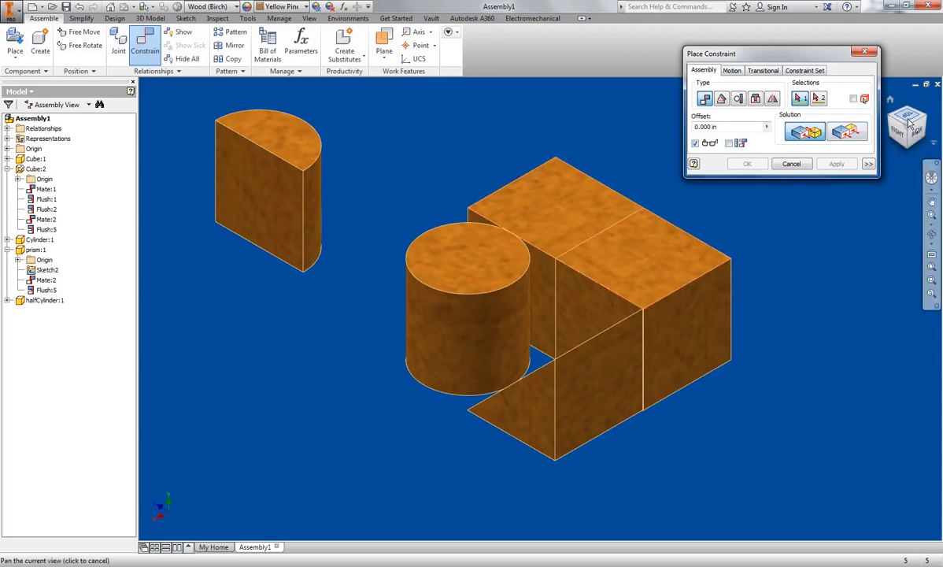
{"action": "left_click", "coordinate": [908, 147]}
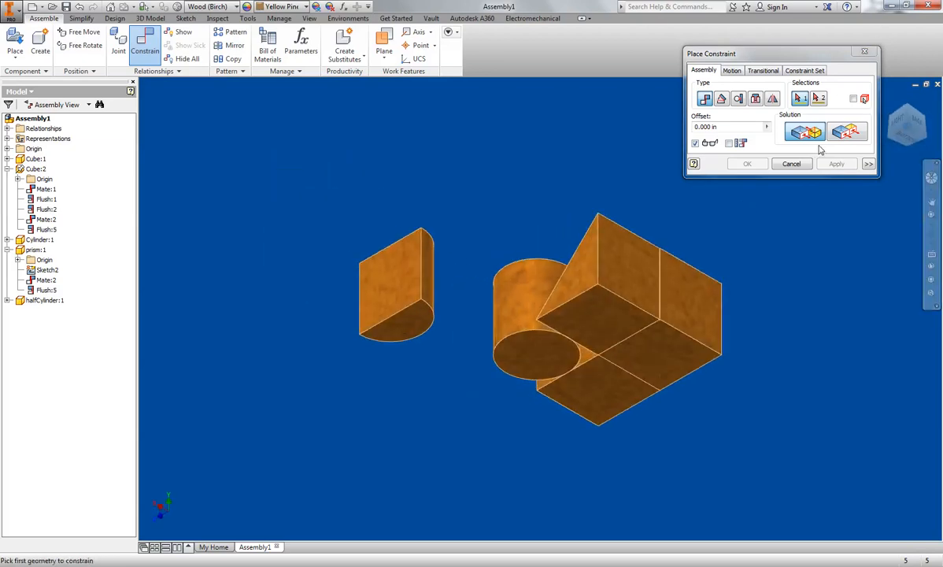
{"action": "left_click", "coordinate": [409, 334]}
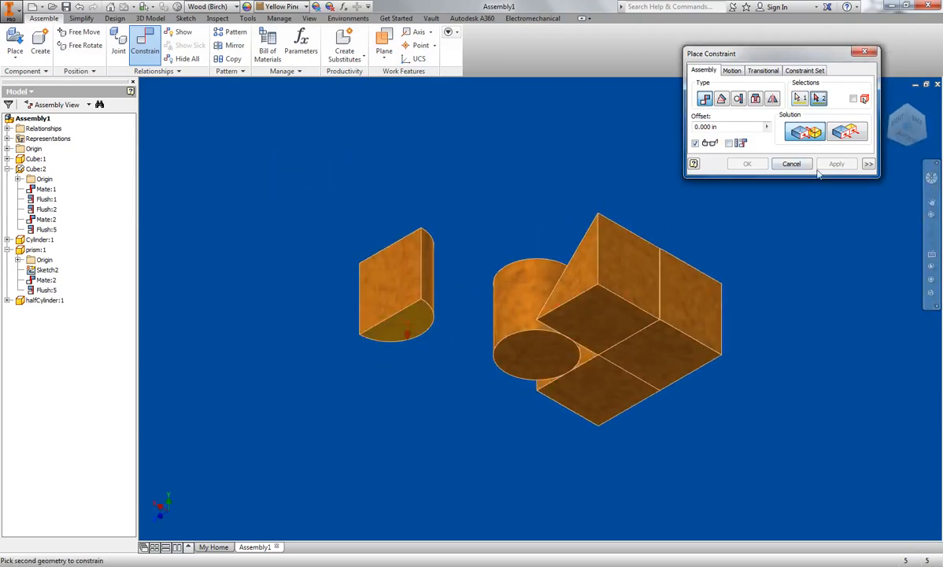
{"action": "left_click", "coordinate": [906, 113]}
{"action": "left_click", "coordinate": [665, 322]}
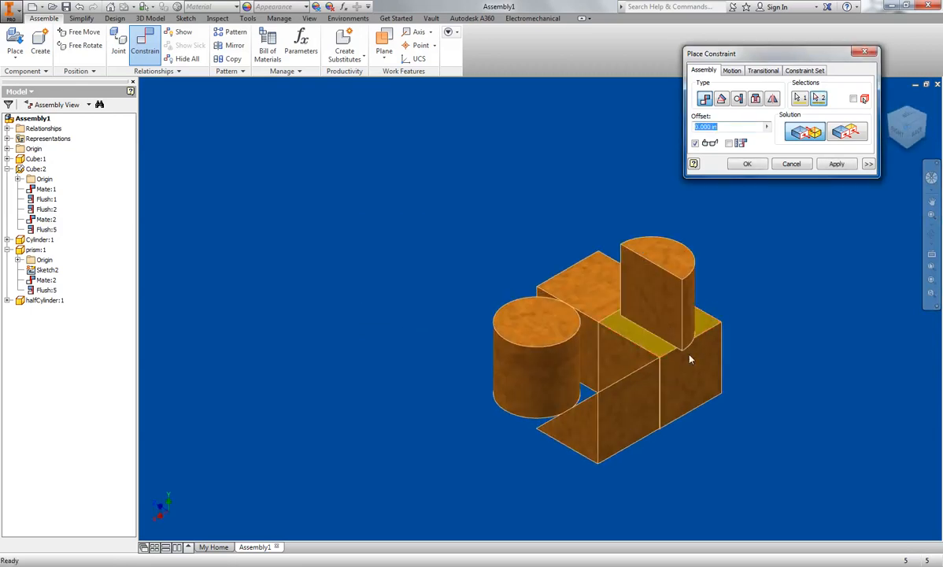
{"action": "left_click", "coordinate": [836, 163]}
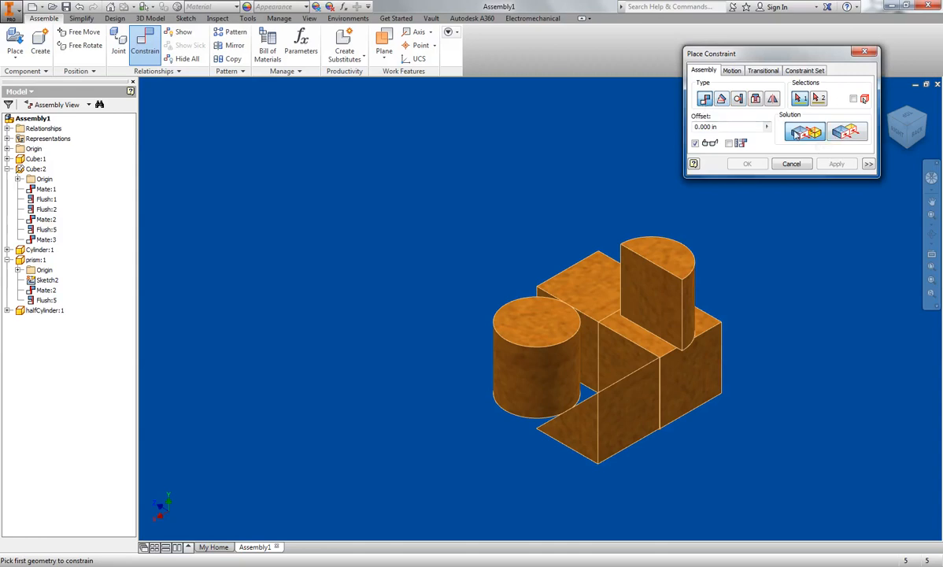
Step: Mate the half cylinder's vertical edge to the back face of Cube:2 with 0.000 in offset
{"action": "left_click", "coordinate": [683, 329]}
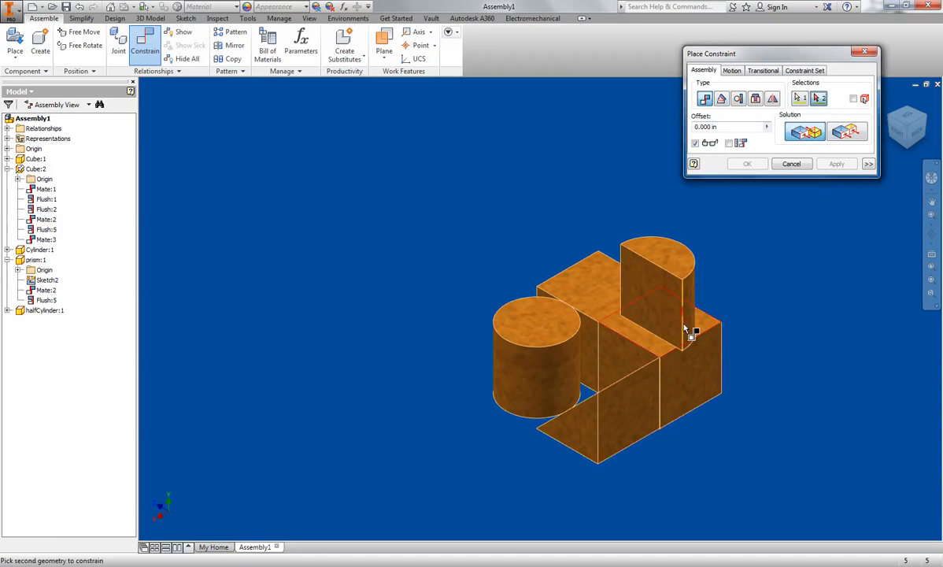
{"action": "left_click", "coordinate": [703, 374]}
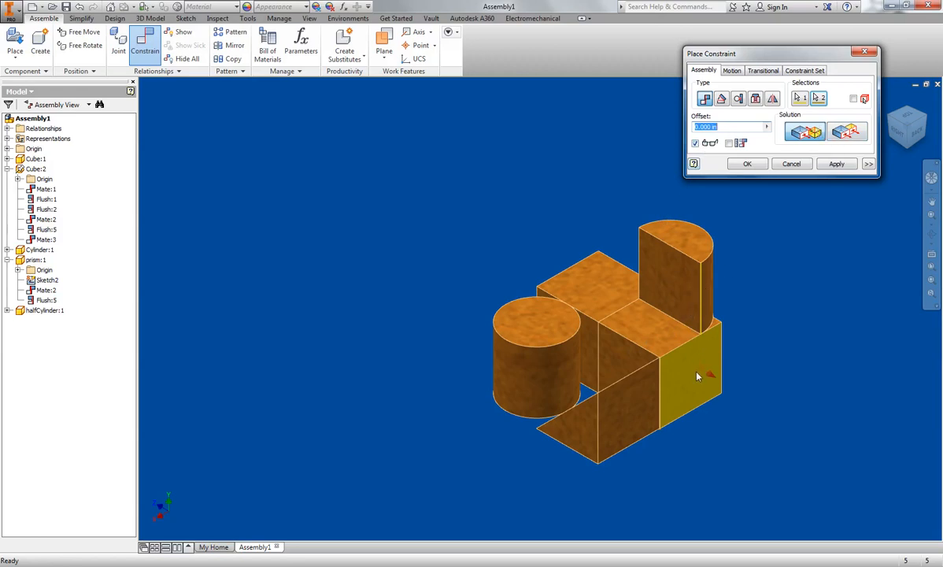
{"action": "left_click", "coordinate": [836, 163]}
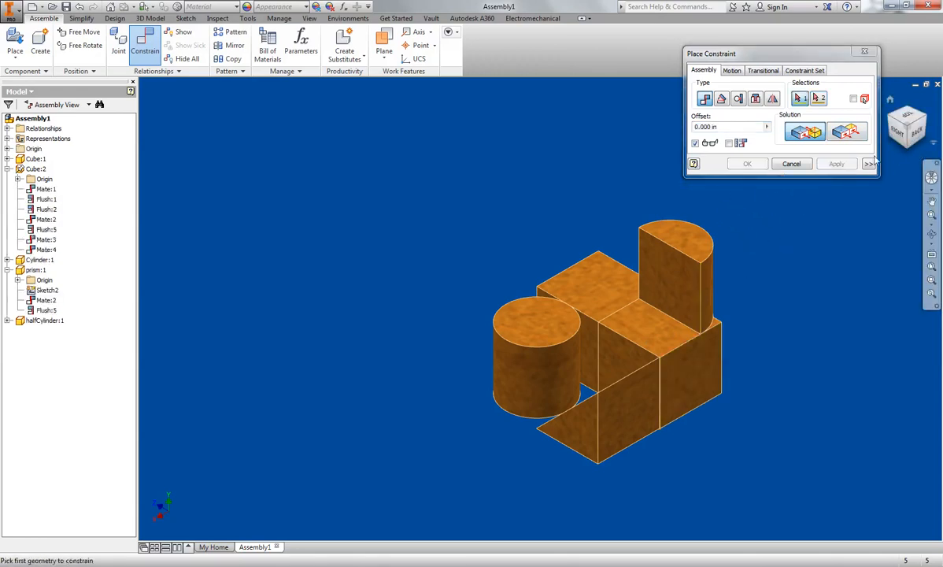
Step: Make the half cylinder's curved face tangent to the left face of Cube:2 with the inside solution, and rotate the half cylinder to test its remaining freedom
{"action": "left_click", "coordinate": [926, 117]}
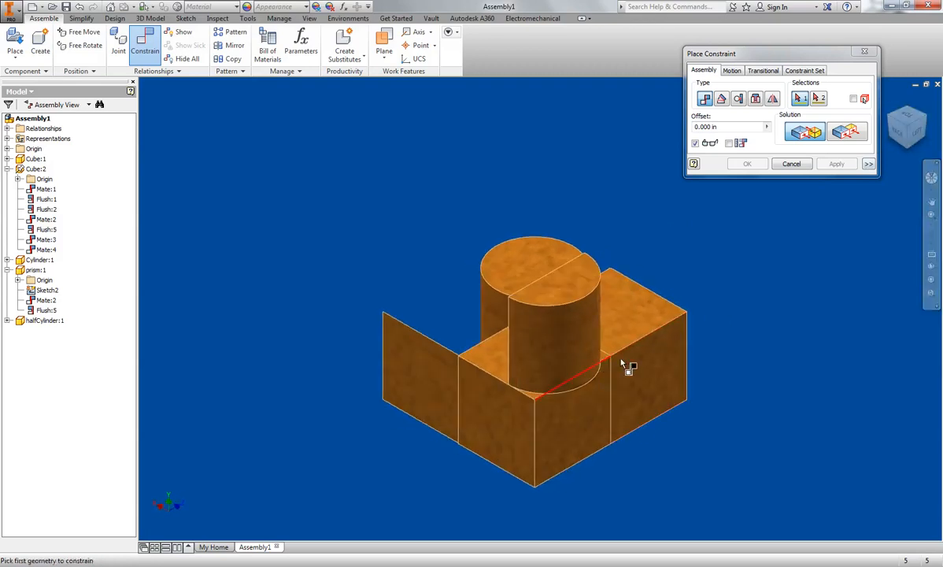
{"action": "left_click", "coordinate": [754, 99]}
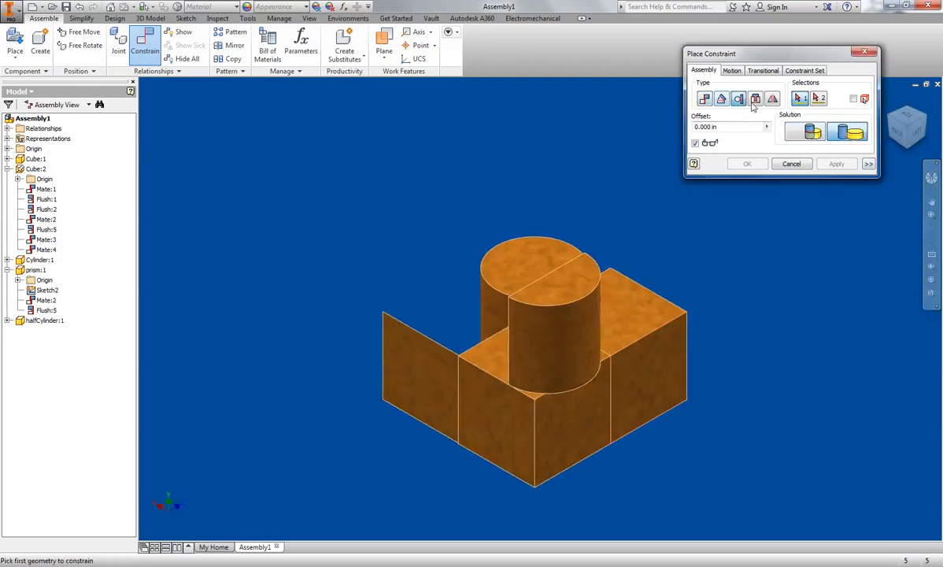
{"action": "left_click", "coordinate": [564, 361]}
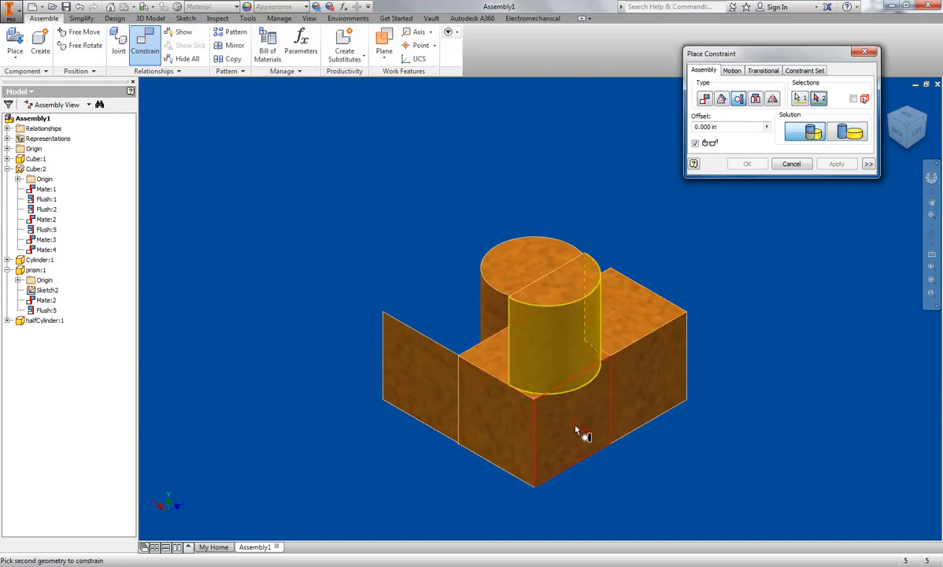
{"action": "left_click", "coordinate": [575, 431]}
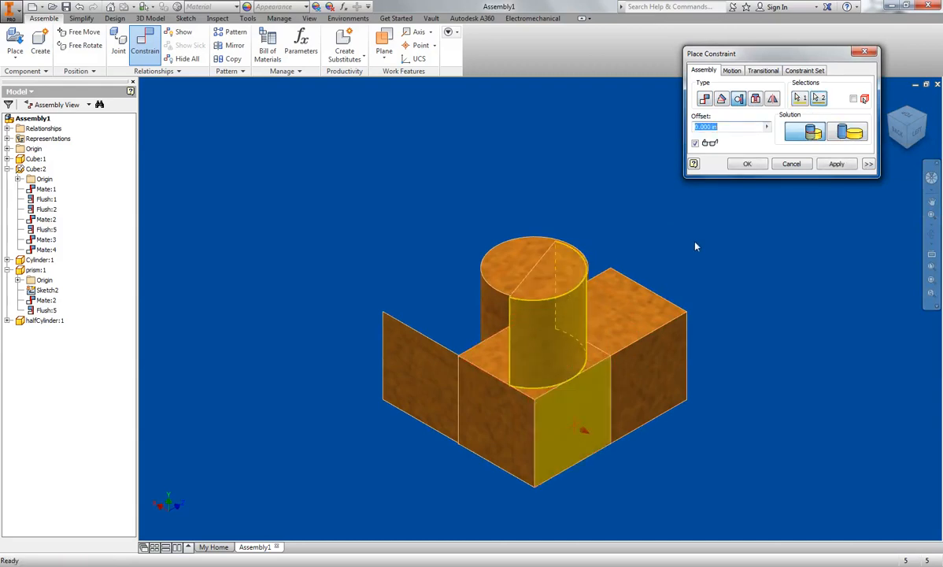
{"action": "left_click", "coordinate": [839, 165]}
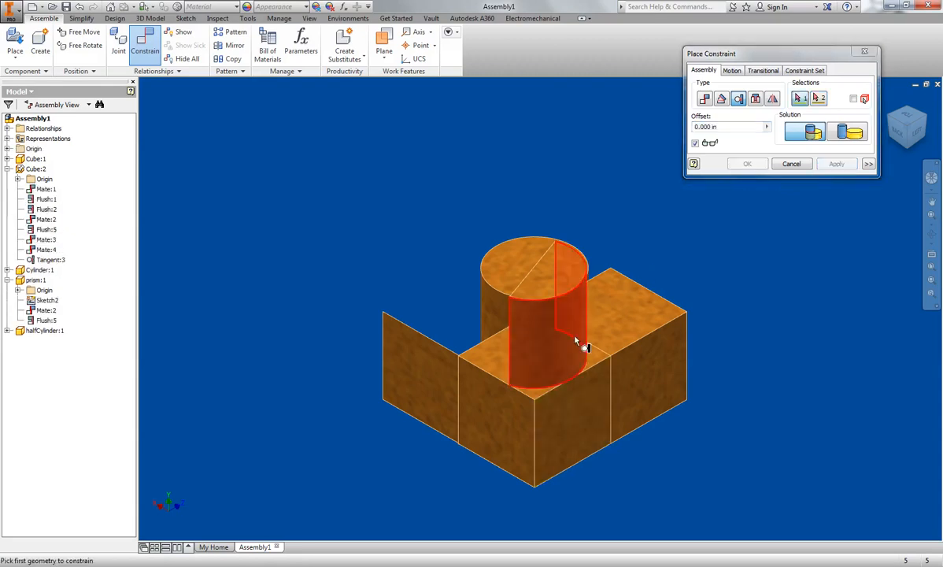
{"action": "key", "text": "Escape"}
{"action": "left_click_drag", "start_coordinate": [532, 326], "coordinate": [596, 362]}
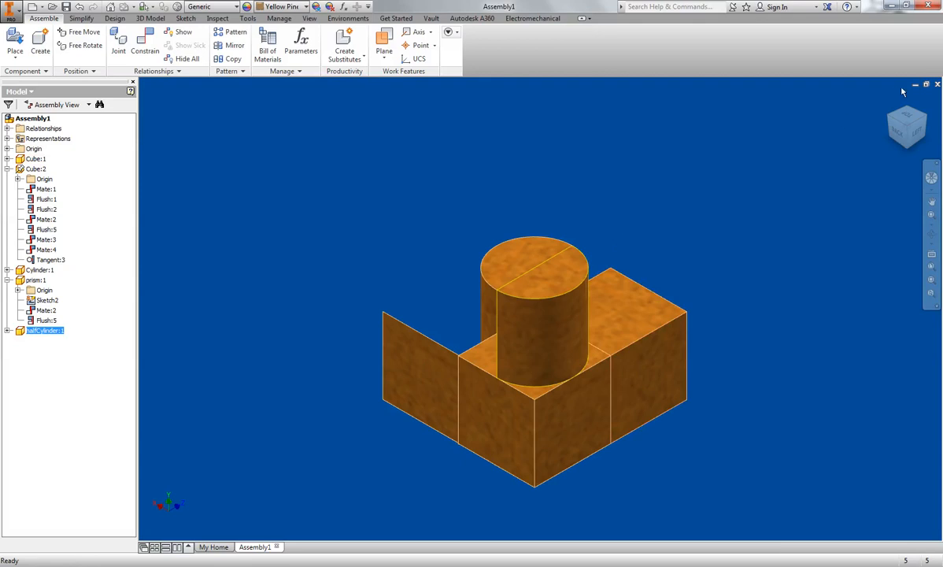
Step: Add a 90-degree directed angle constraint between the top back edge of Cube:2 and the half cylinder's straight bottom edge
{"action": "left_click", "coordinate": [900, 117]}
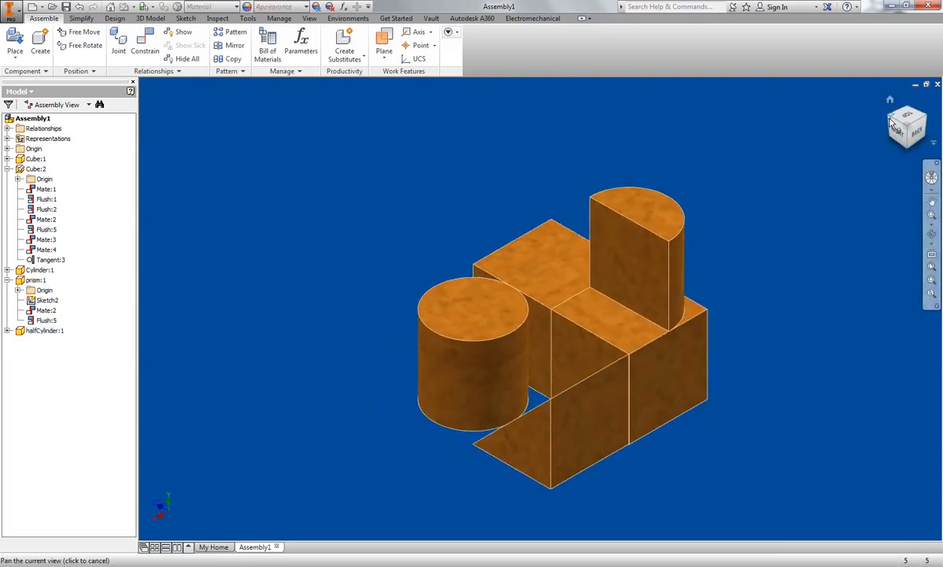
{"action": "left_click", "coordinate": [890, 117]}
{"action": "left_click", "coordinate": [145, 43]}
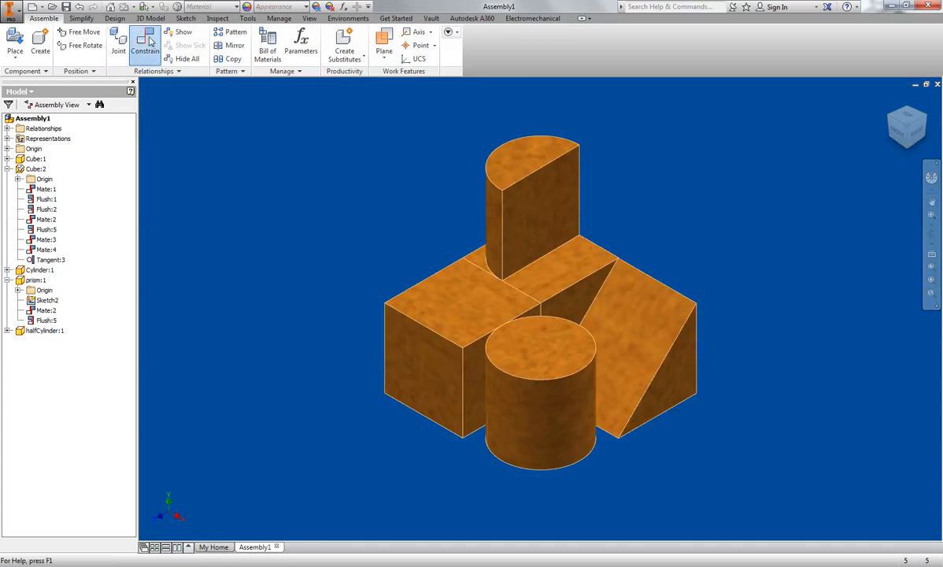
{"action": "left_click_drag", "start_coordinate": [720, 47], "coordinate": [221, 123]}
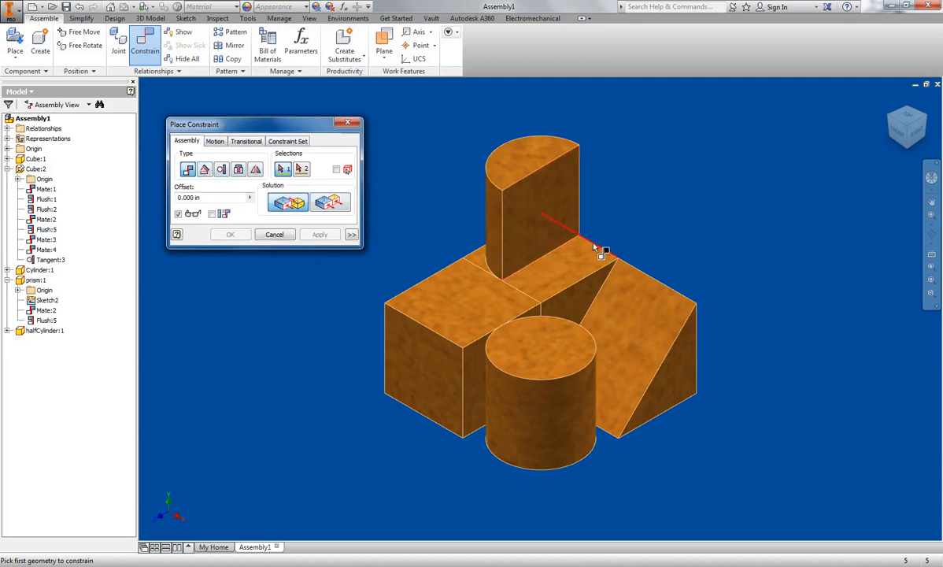
{"action": "mouse_move", "coordinate": [595, 245]}
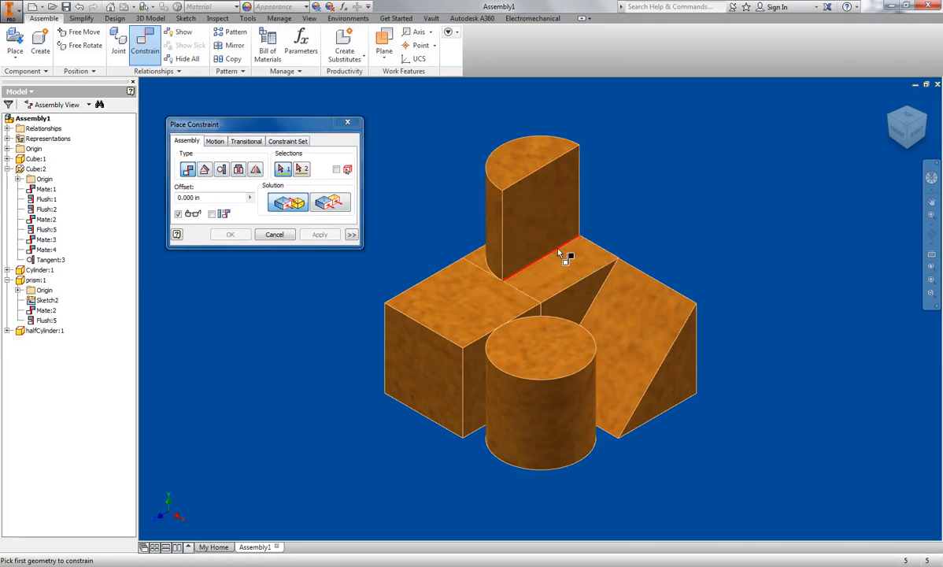
{"action": "mouse_move", "coordinate": [558, 250]}
{"action": "left_click", "coordinate": [205, 170]}
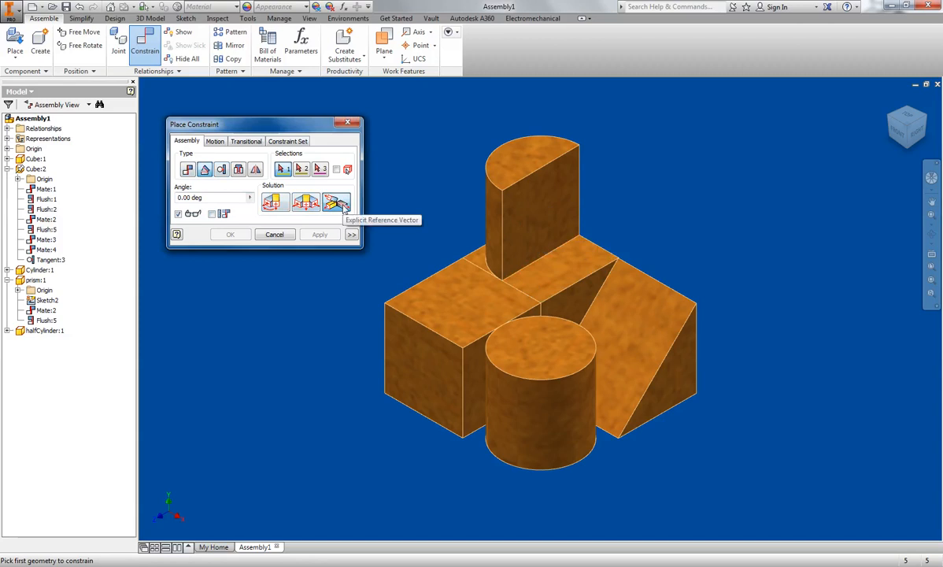
{"action": "left_click", "coordinate": [276, 204]}
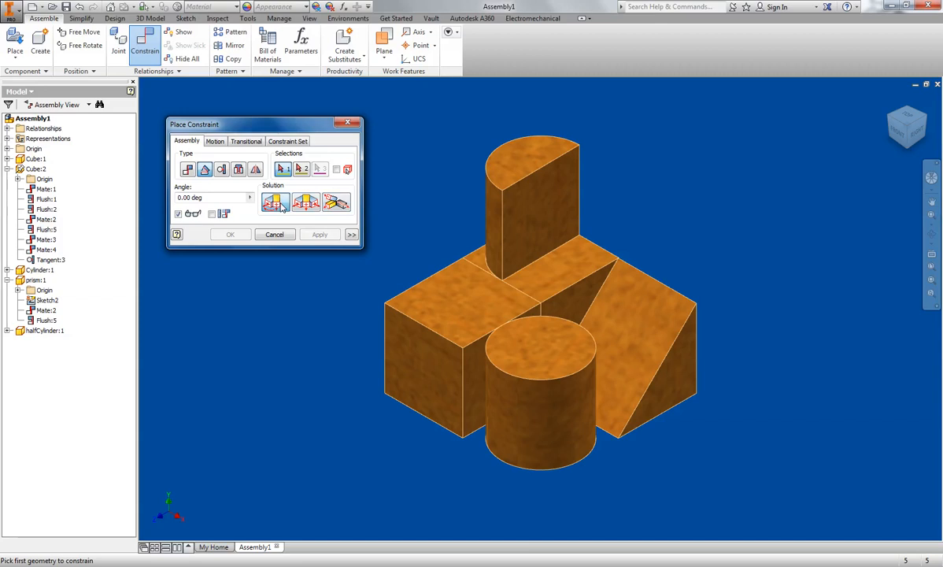
{"action": "left_click", "coordinate": [596, 247]}
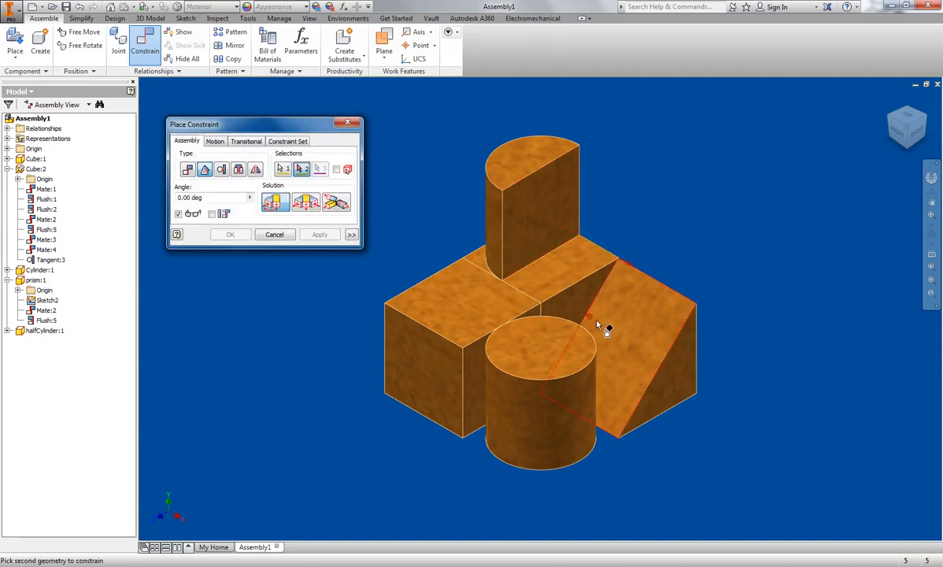
{"action": "left_click", "coordinate": [549, 261]}
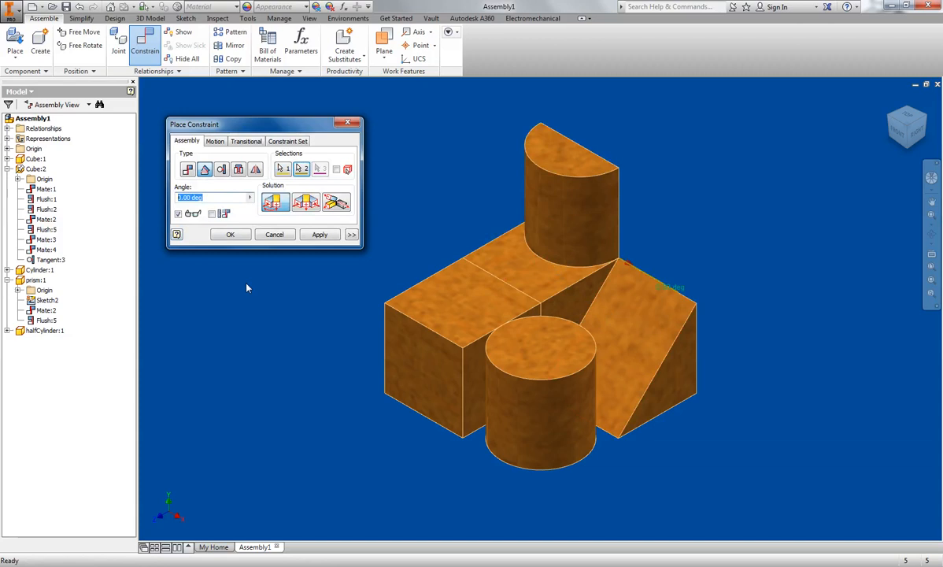
{"action": "type", "text": "90"}
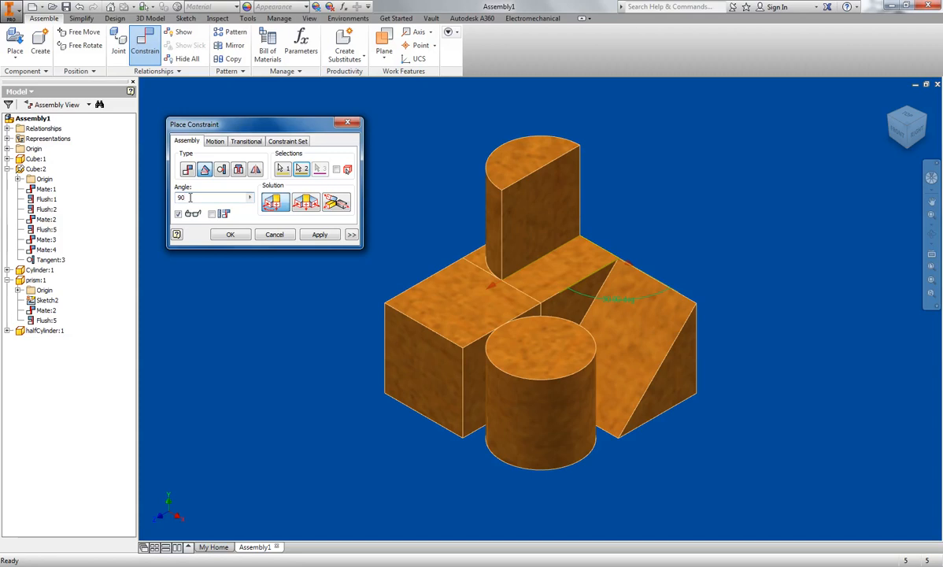
{"action": "left_click", "coordinate": [323, 236]}
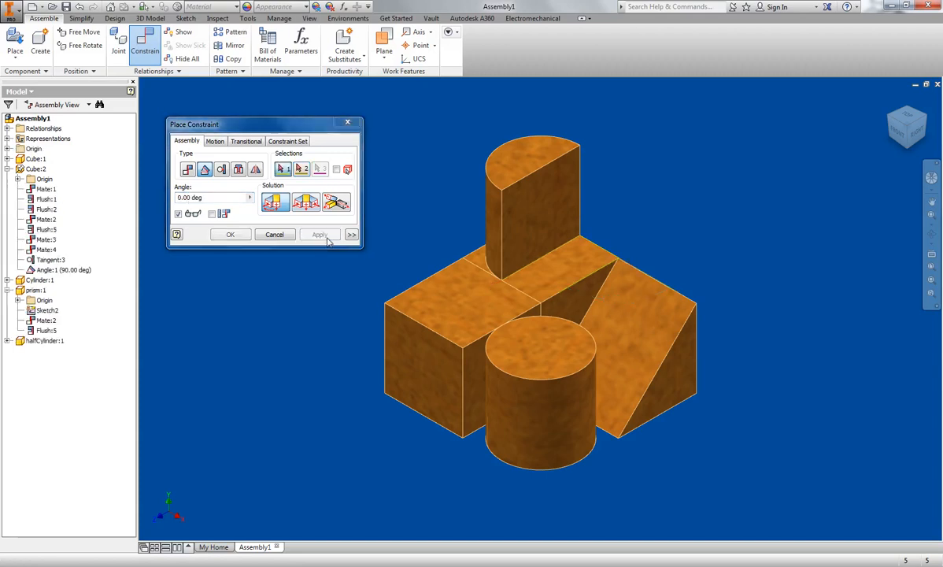
{"action": "left_click", "coordinate": [274, 236]}
Step: Try to move the half cylinder on top of the cube to check that it is fully constrained
{"action": "left_click_drag", "start_coordinate": [547, 218], "coordinate": [510, 208]}
{"action": "left_click_drag", "start_coordinate": [575, 194], "coordinate": [602, 244]}
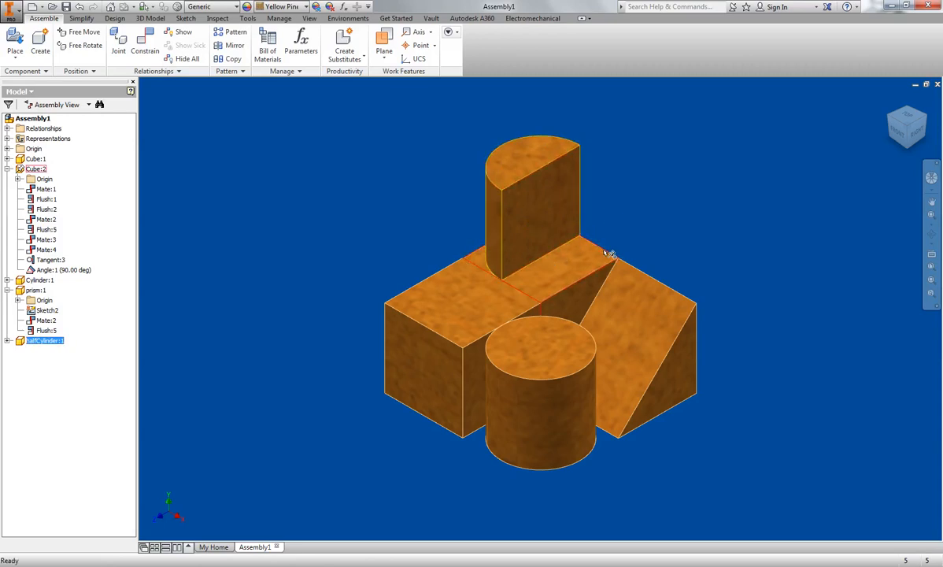
{"action": "left_click", "coordinate": [608, 252]}
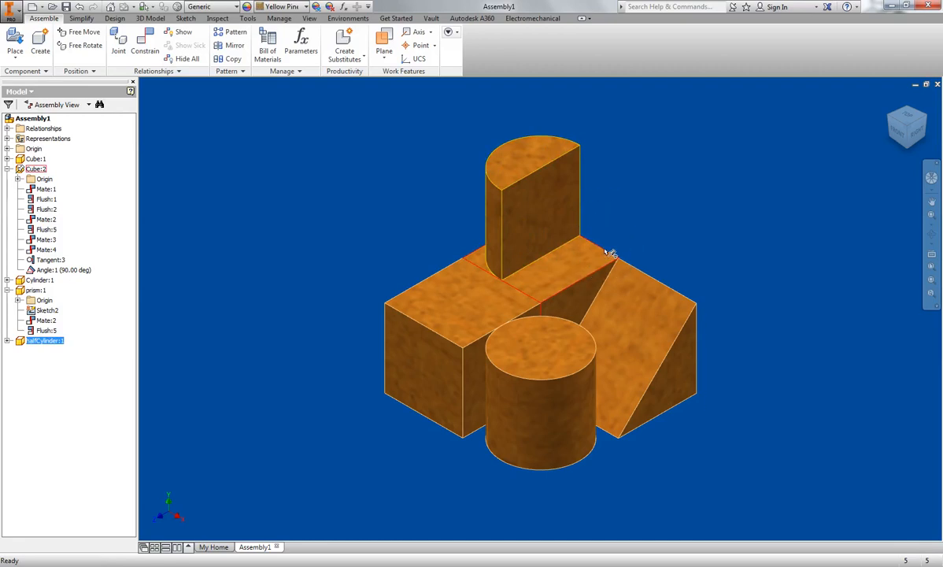